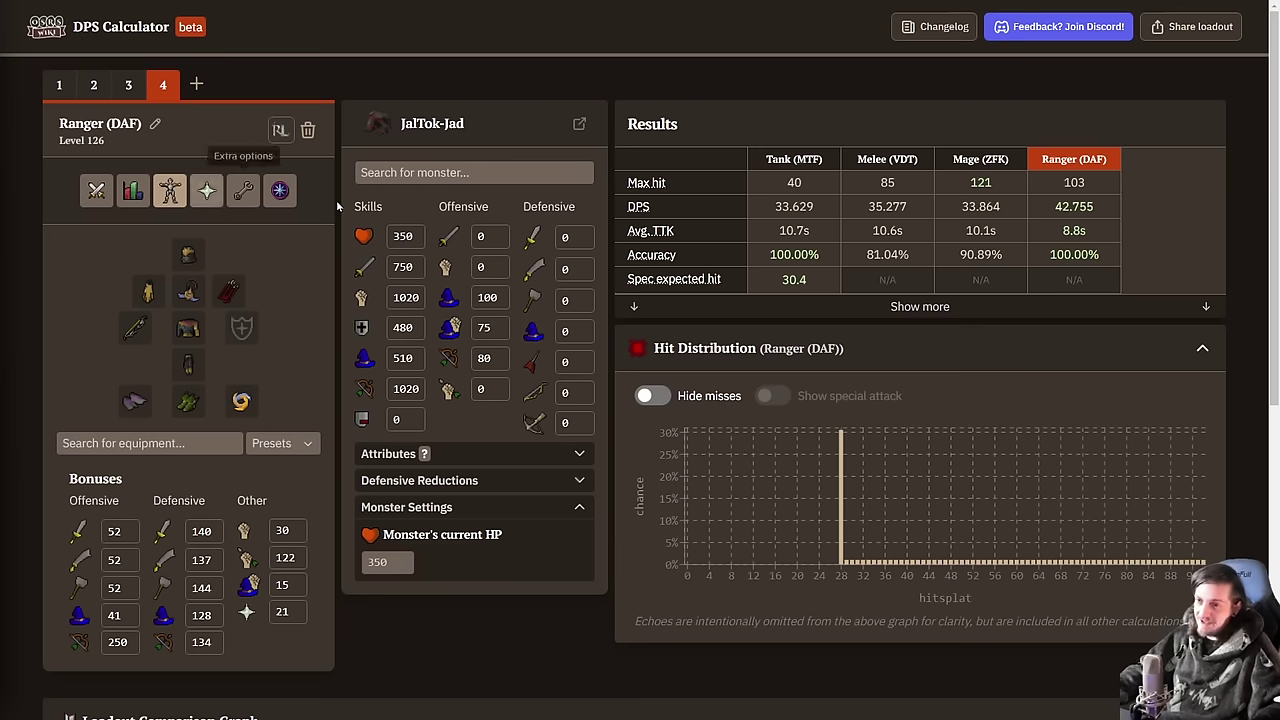
Review the Ranger (DAF) loadout's masteries and swap its head, body and leg armour for Masori pieces.
click(279, 190)
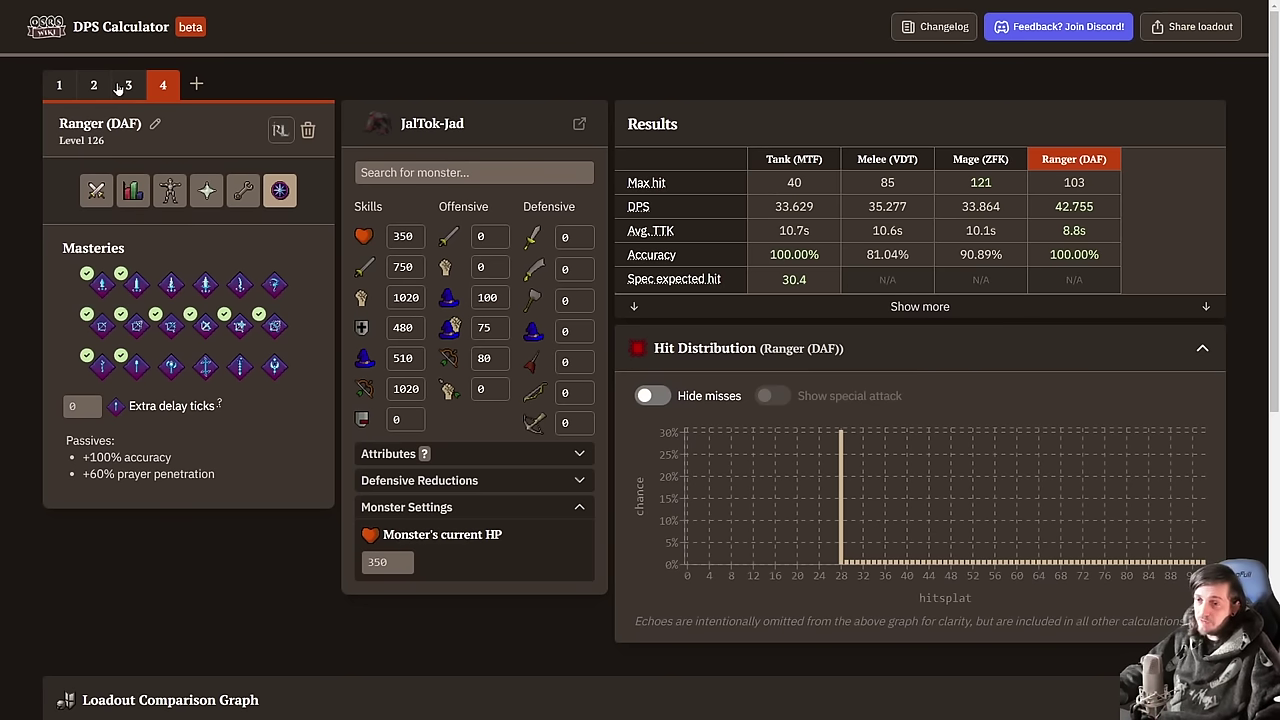
click(96, 190)
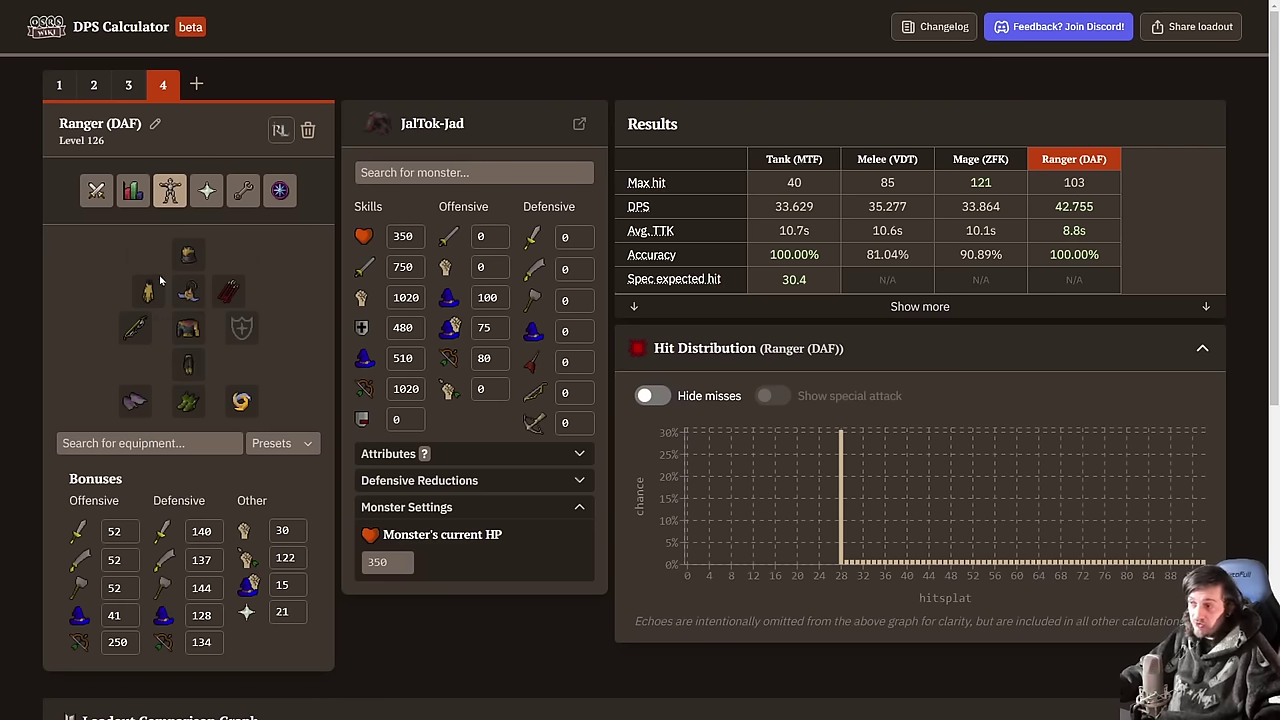
click(172, 443)
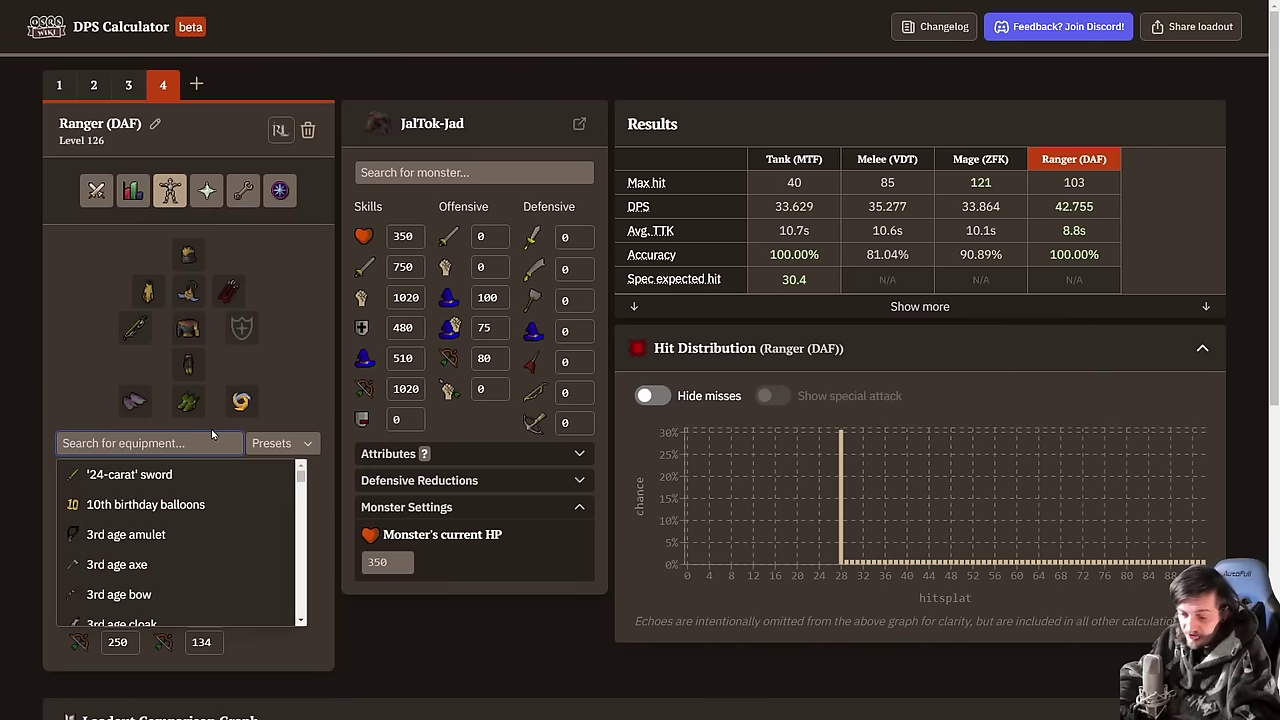
text(void)
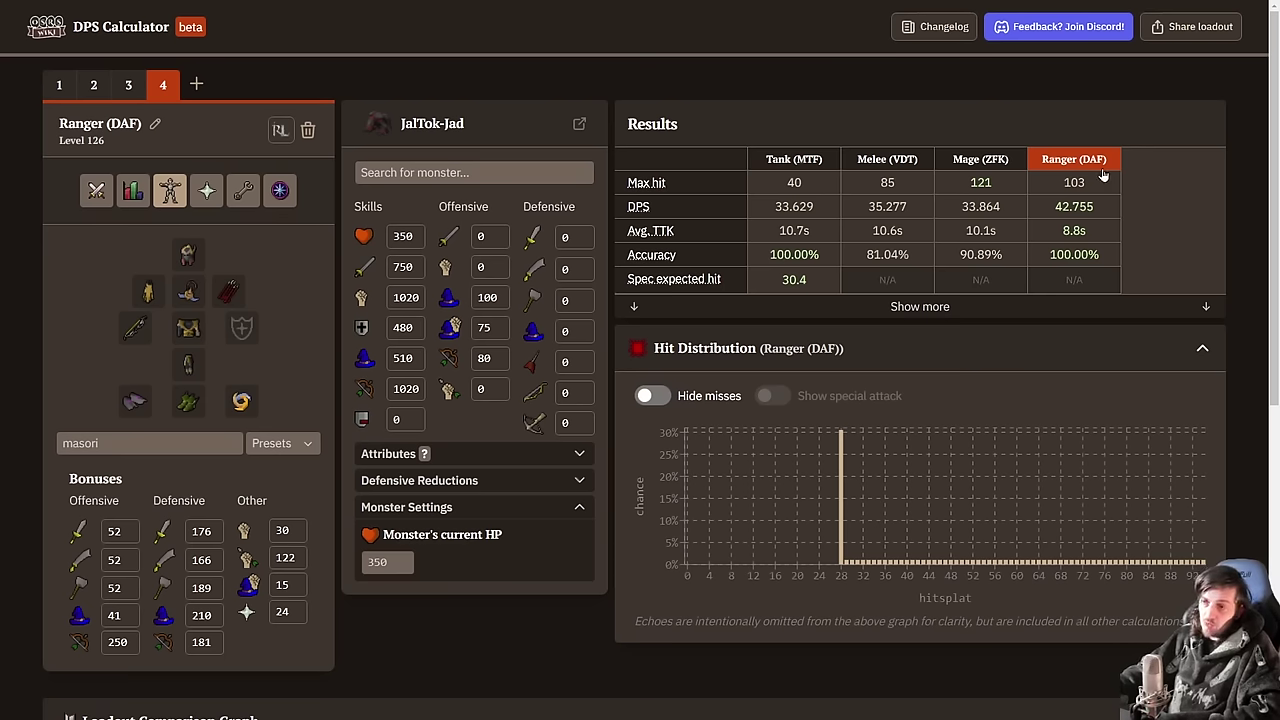
mouse_move(930, 440)
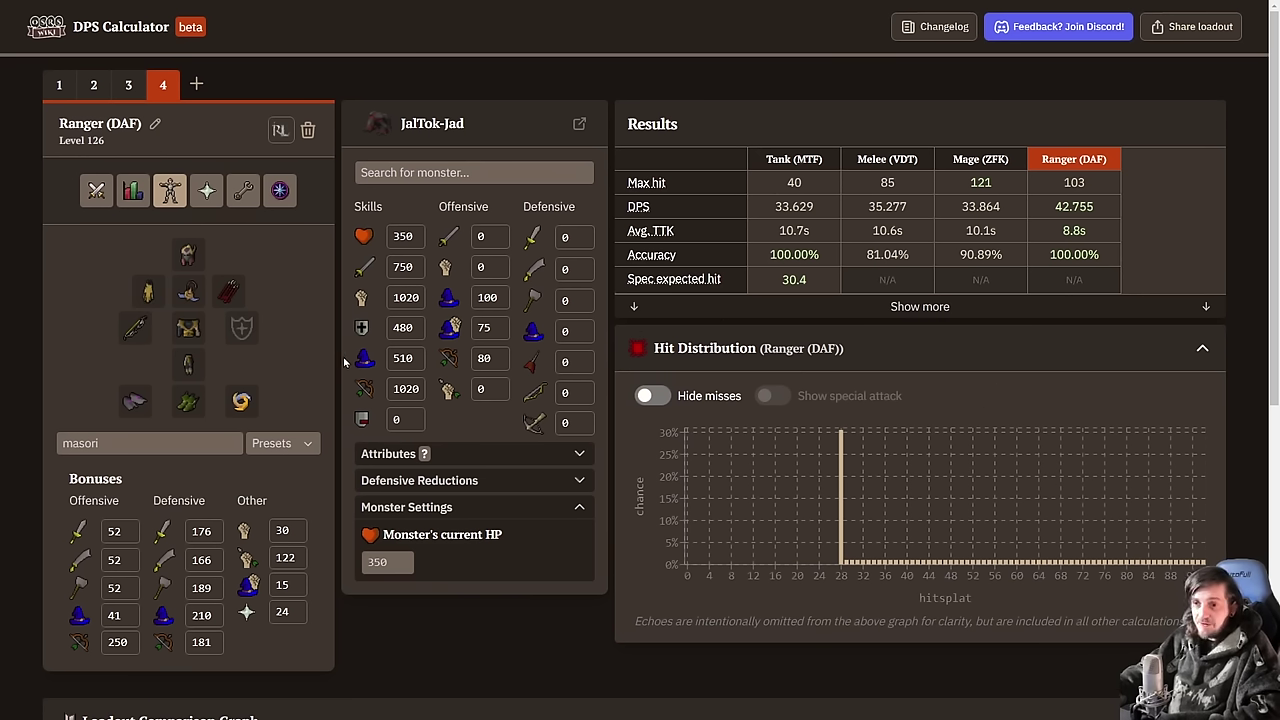
Switch to the Mage (ZFK) loadout and replace its boots with mystic boots.
click(985, 165)
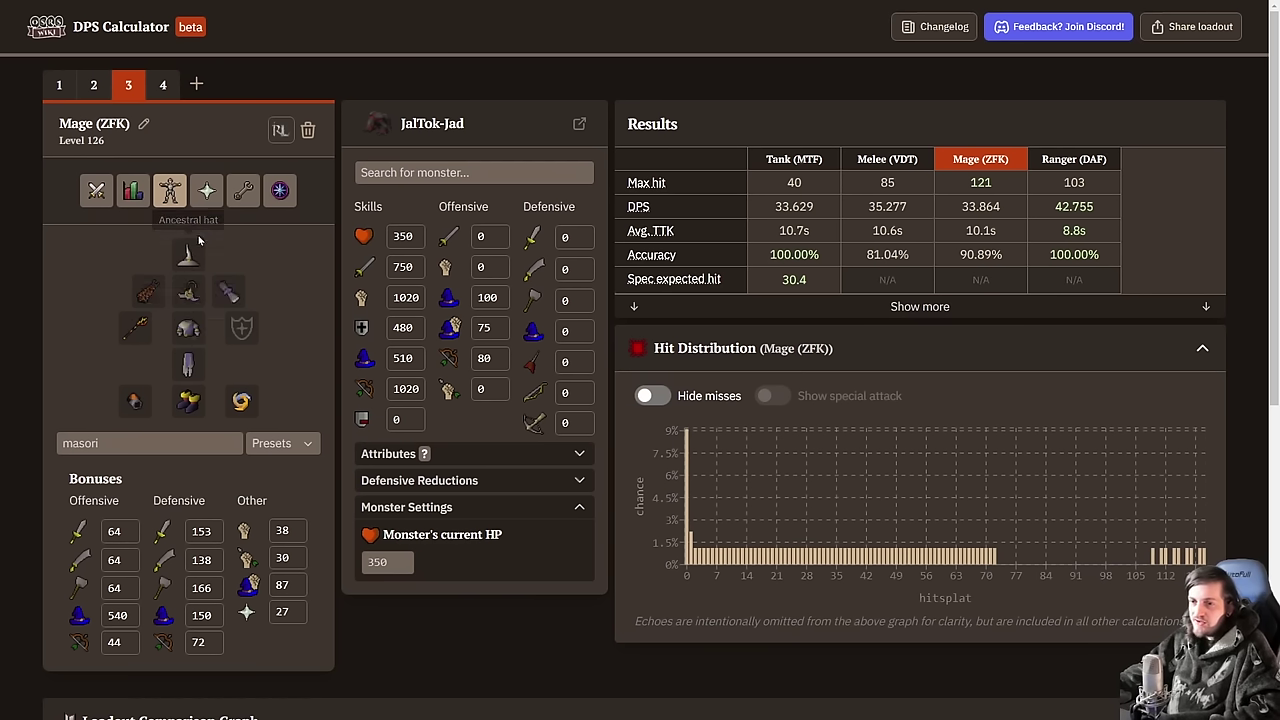
text(mystic bo)
key(Return)
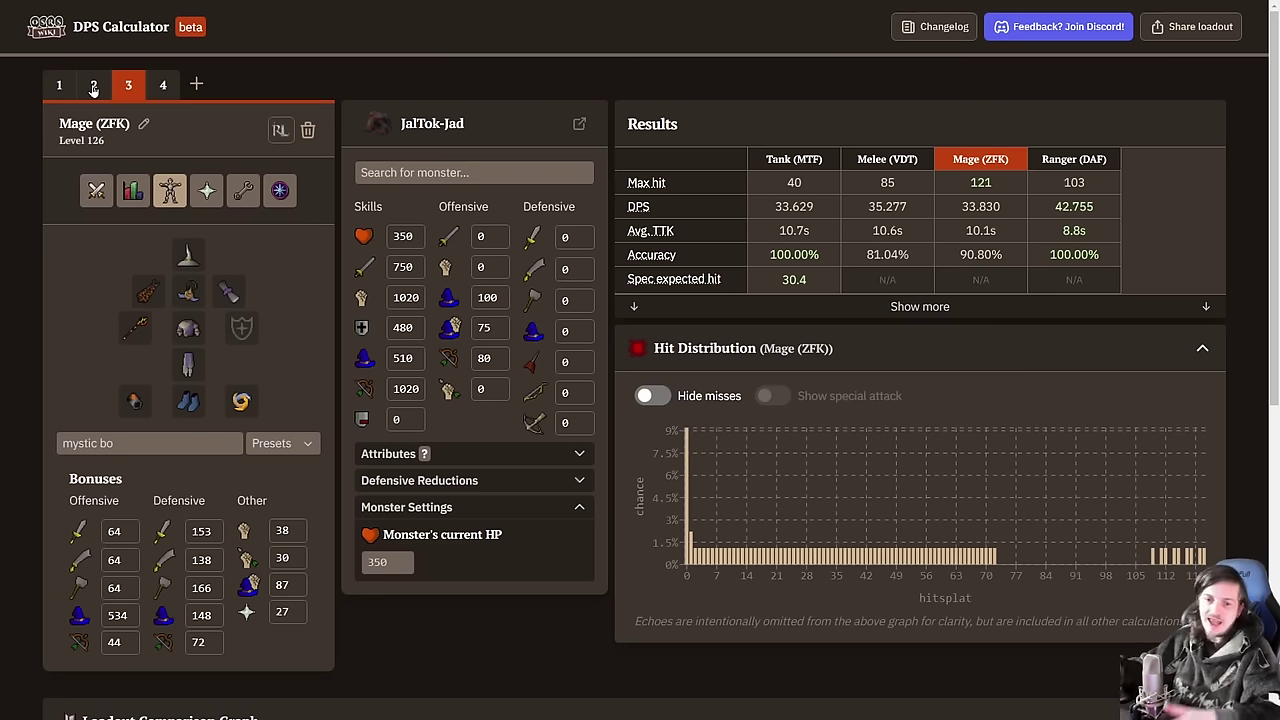
Review the Melee (VDT) loadout's masteries, skills and prayers, turning Piety off and back on to compare the results.
click(93, 86)
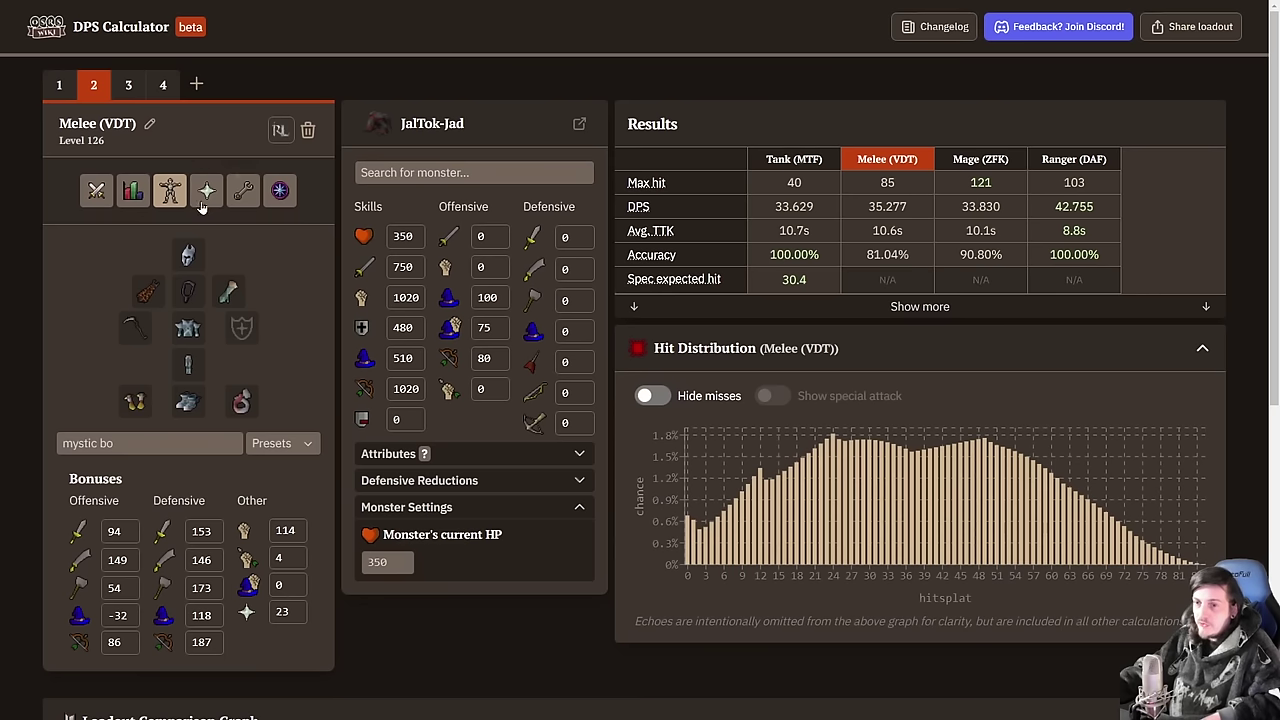
click(284, 190)
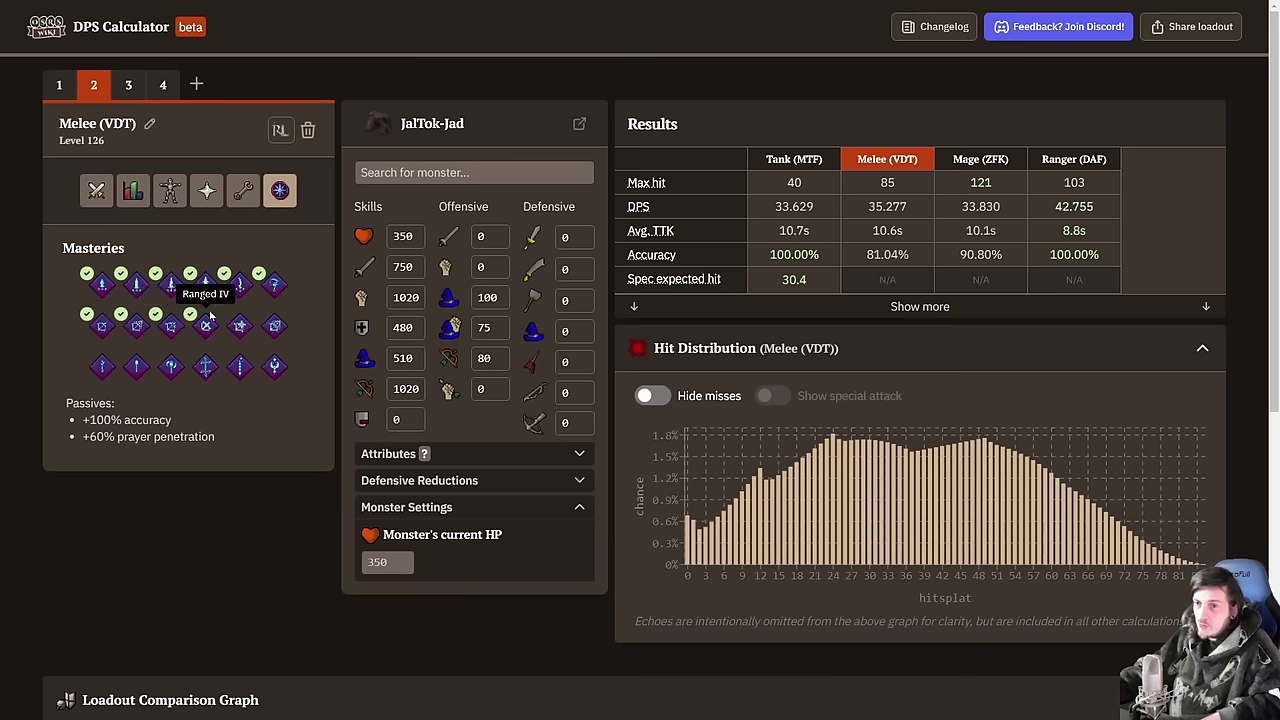
click(133, 190)
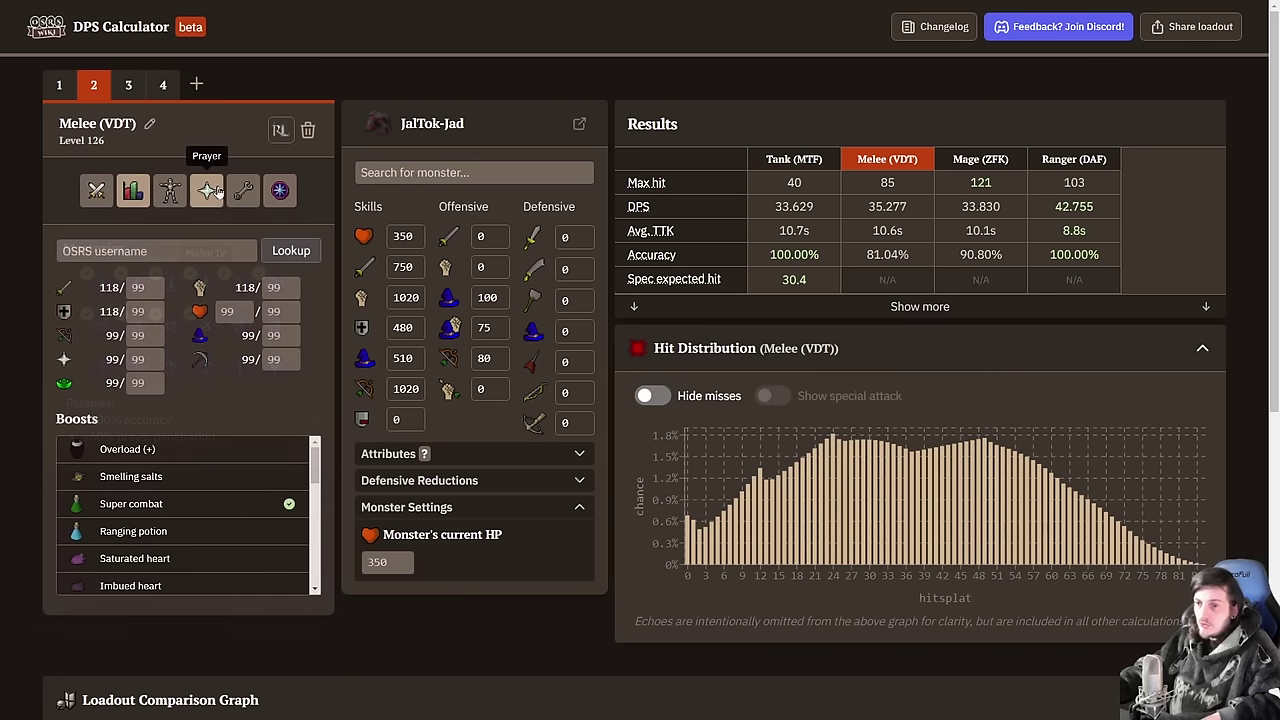
click(206, 190)
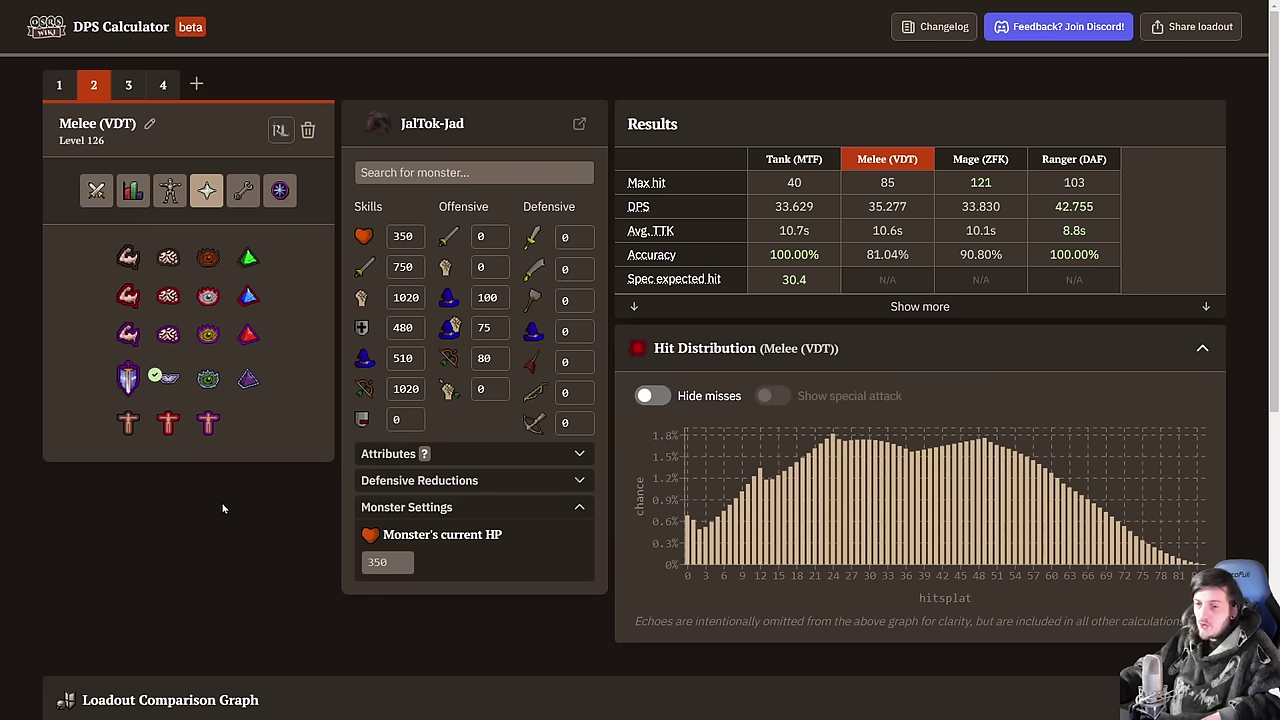
click(165, 381)
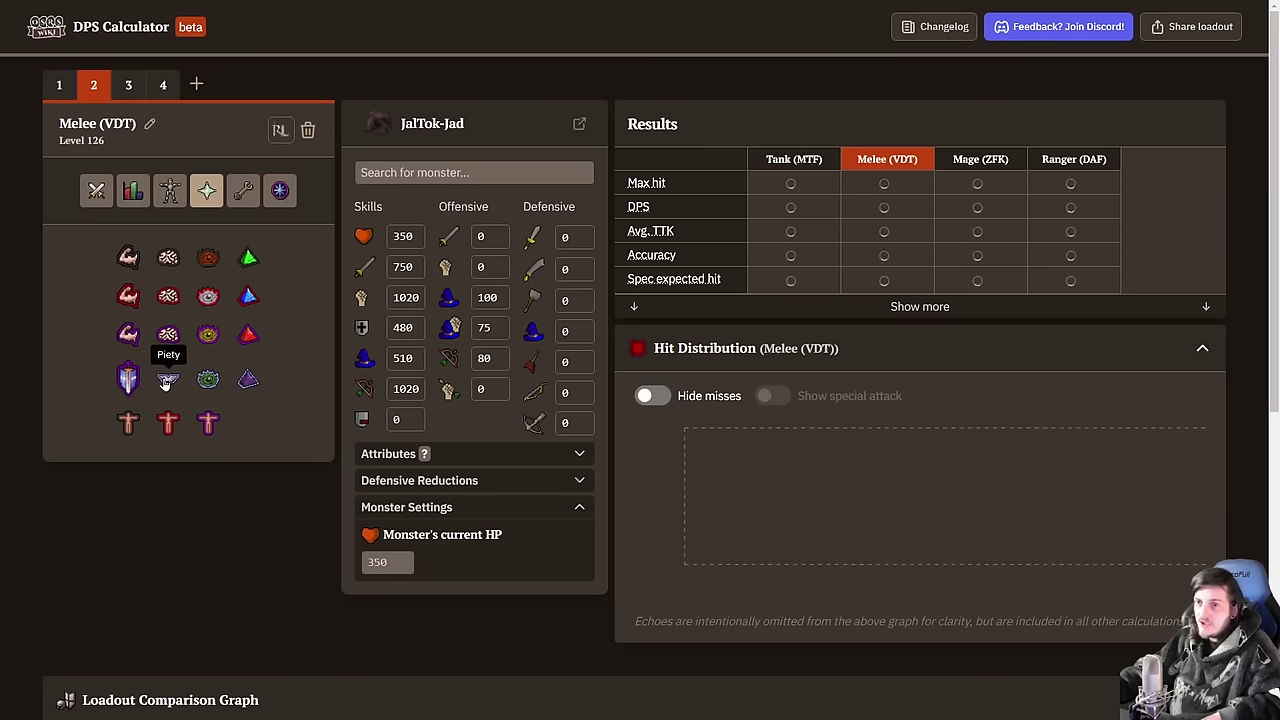
click(165, 381)
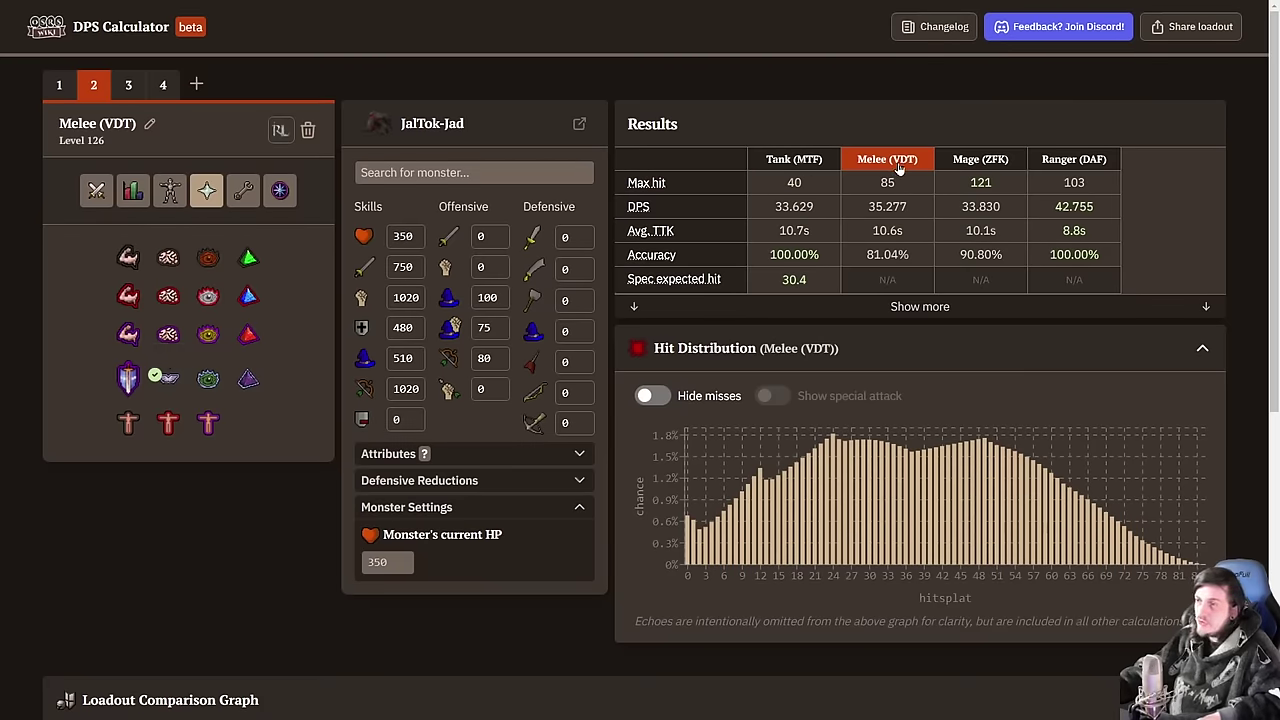
Check the Melee (VDT) loadout's skill boosts, combat style and equipment, and return to its prayers.
click(133, 190)
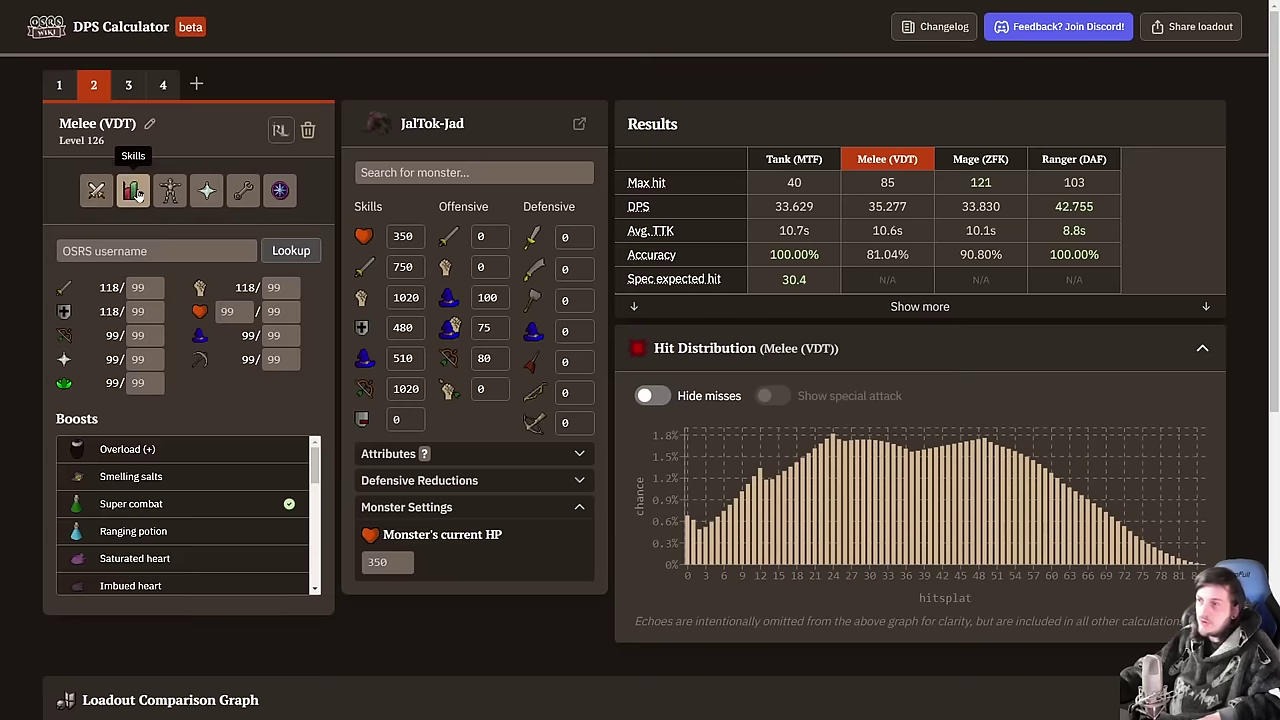
click(100, 192)
click(170, 190)
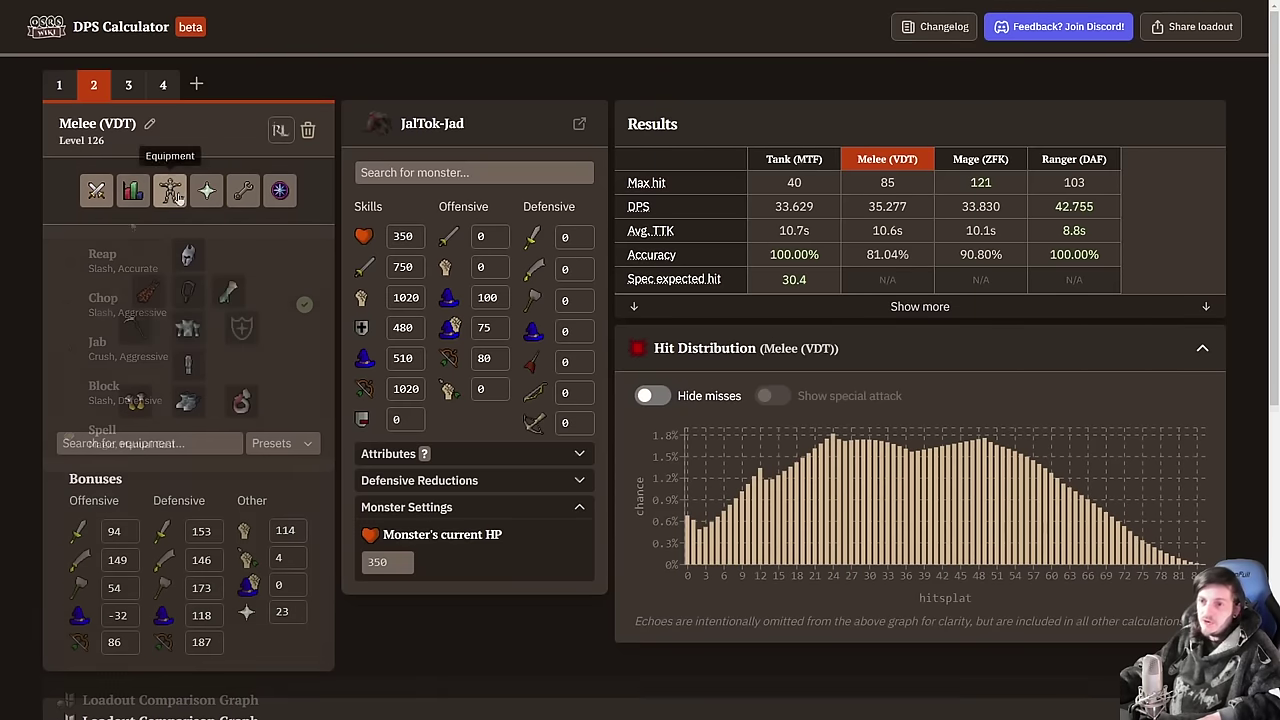
click(206, 191)
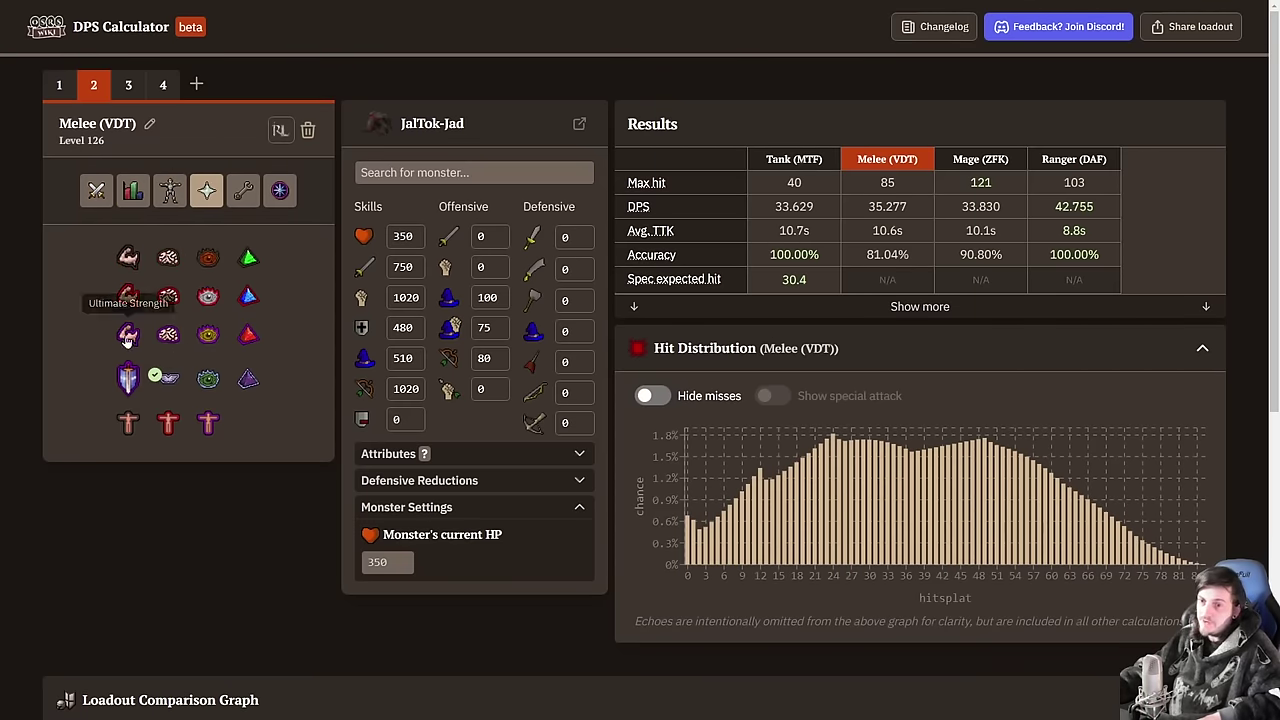
Compare the Melee (VDT) results using Ultimate Strength with its matching attack prayer, no prayer at all, and Piety.
click(168, 333)
click(128, 333)
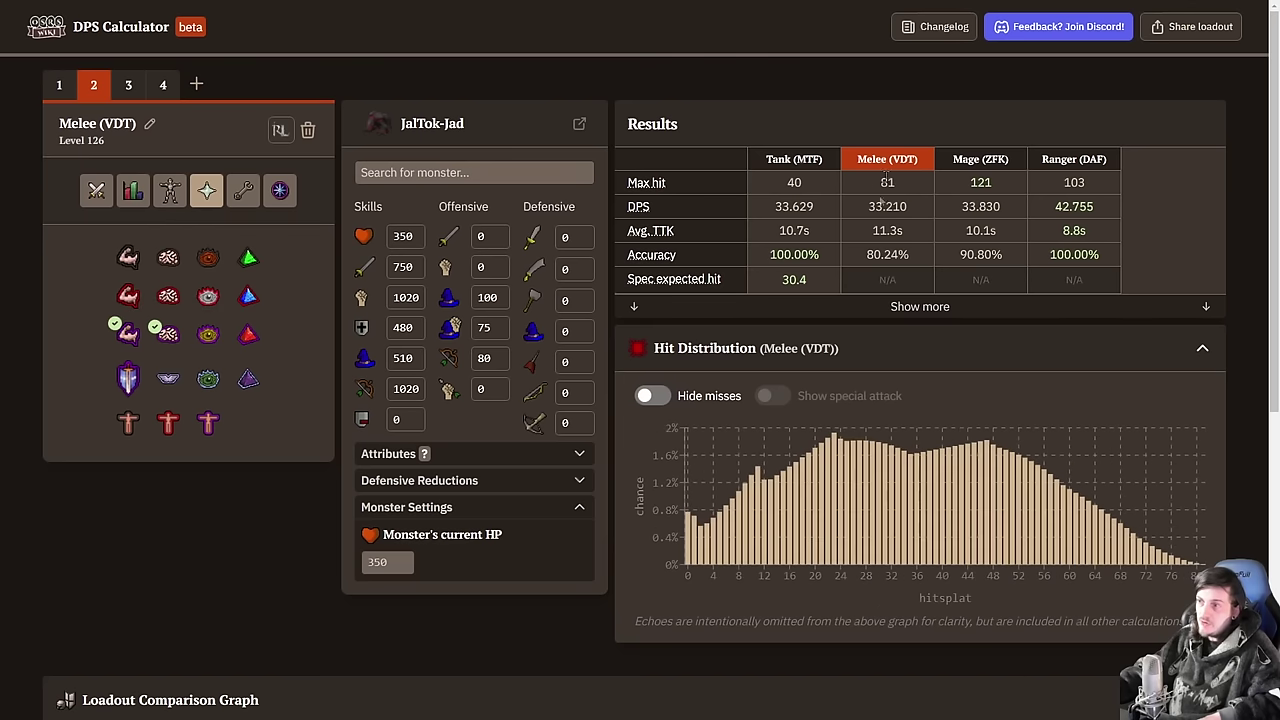
click(166, 376)
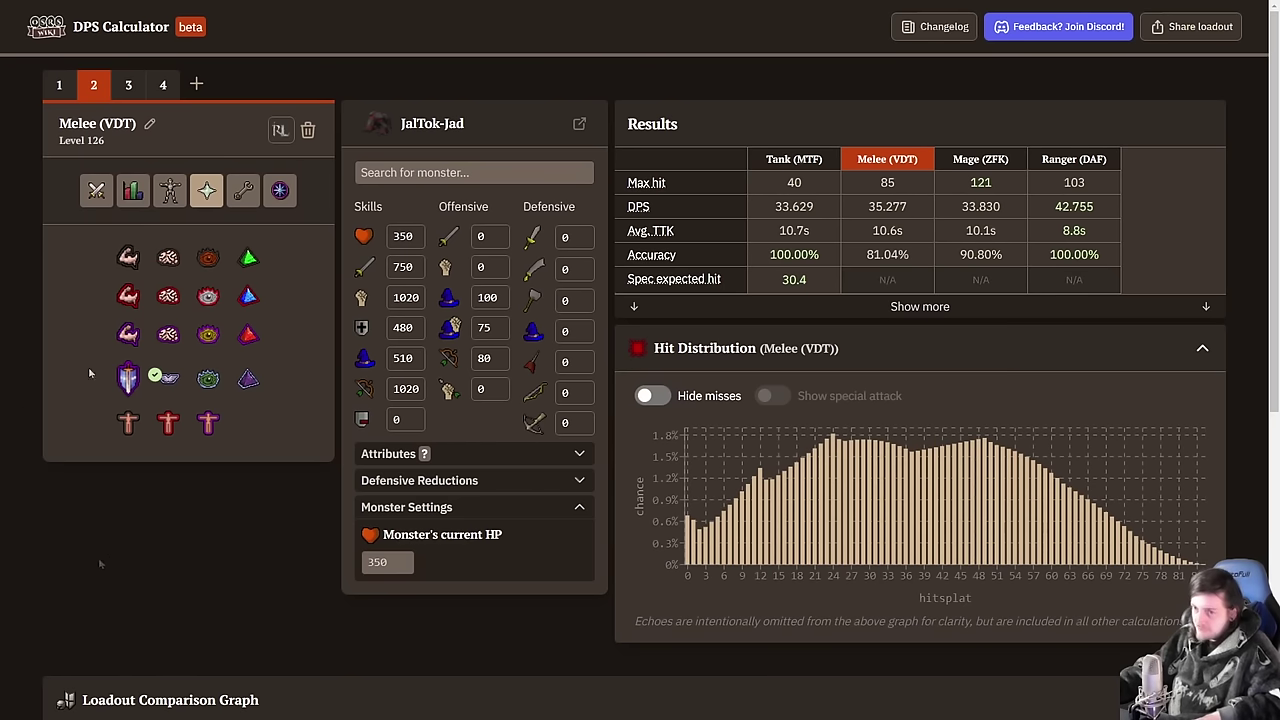
click(167, 377)
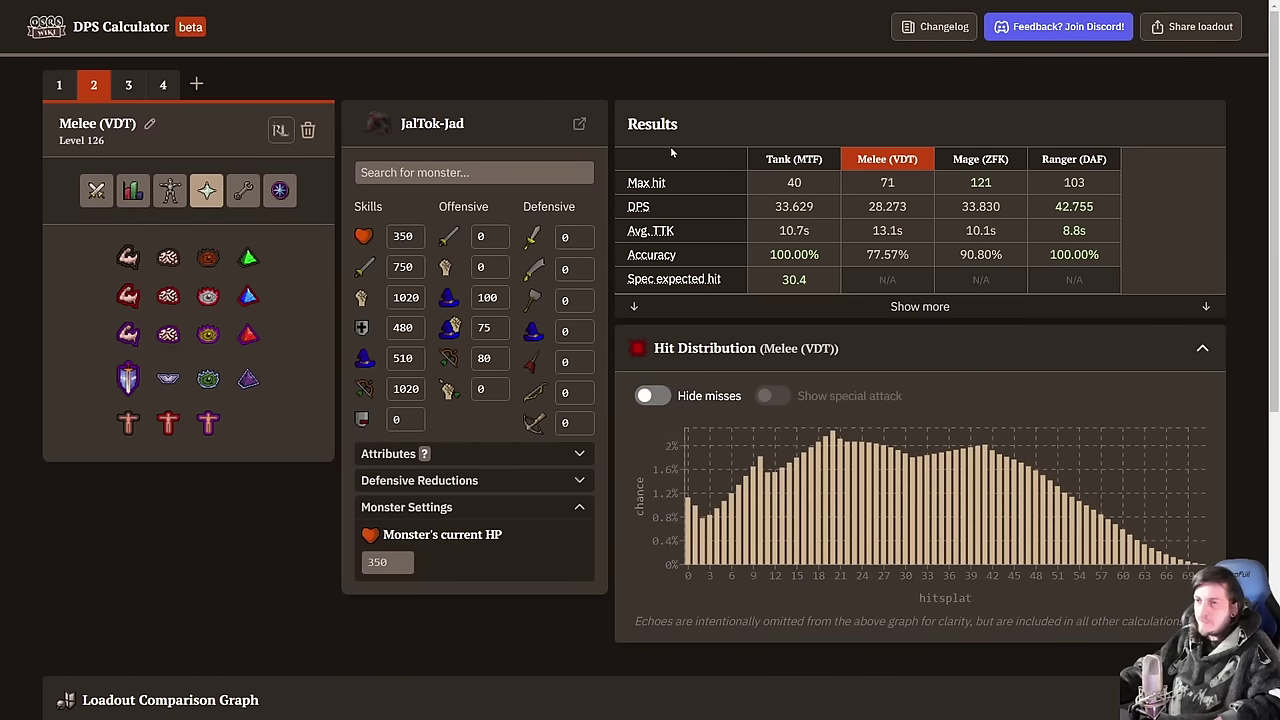
click(167, 377)
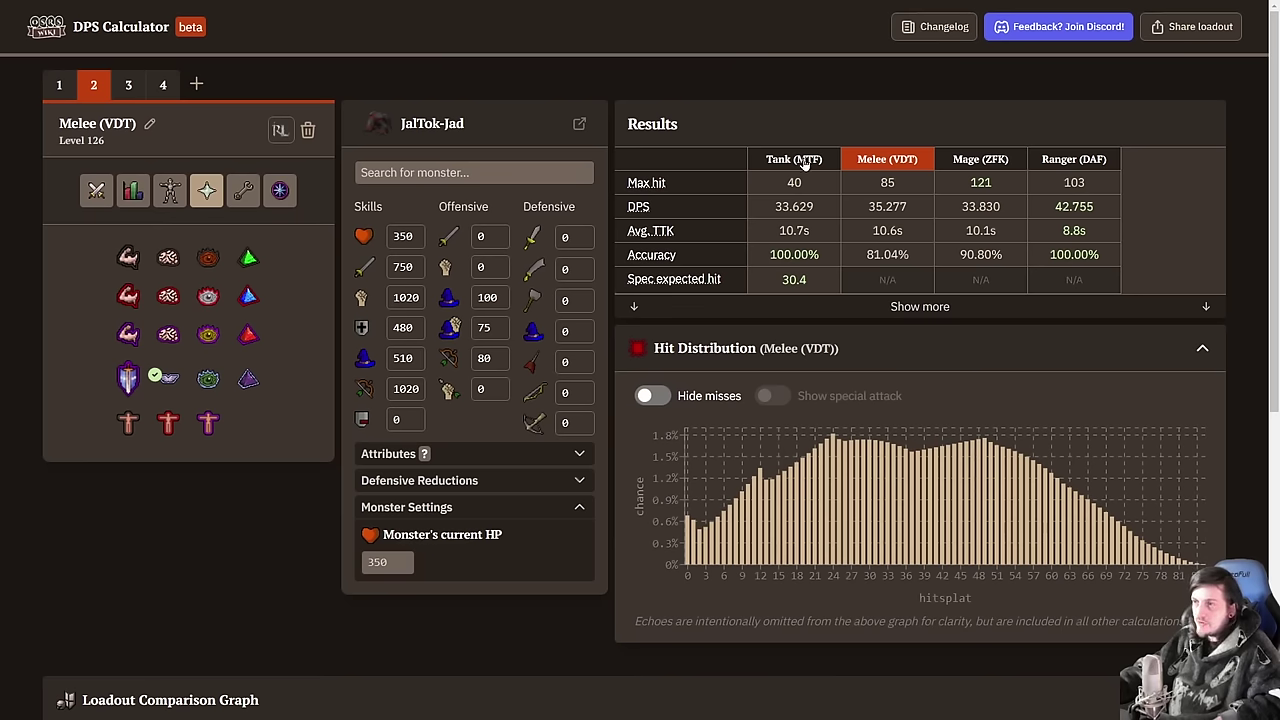
Inspect the Melee (VDT) loadout's equipment, delete the extra Loadout 5 and reopen the Melee (VDT) loadout.
click(169, 192)
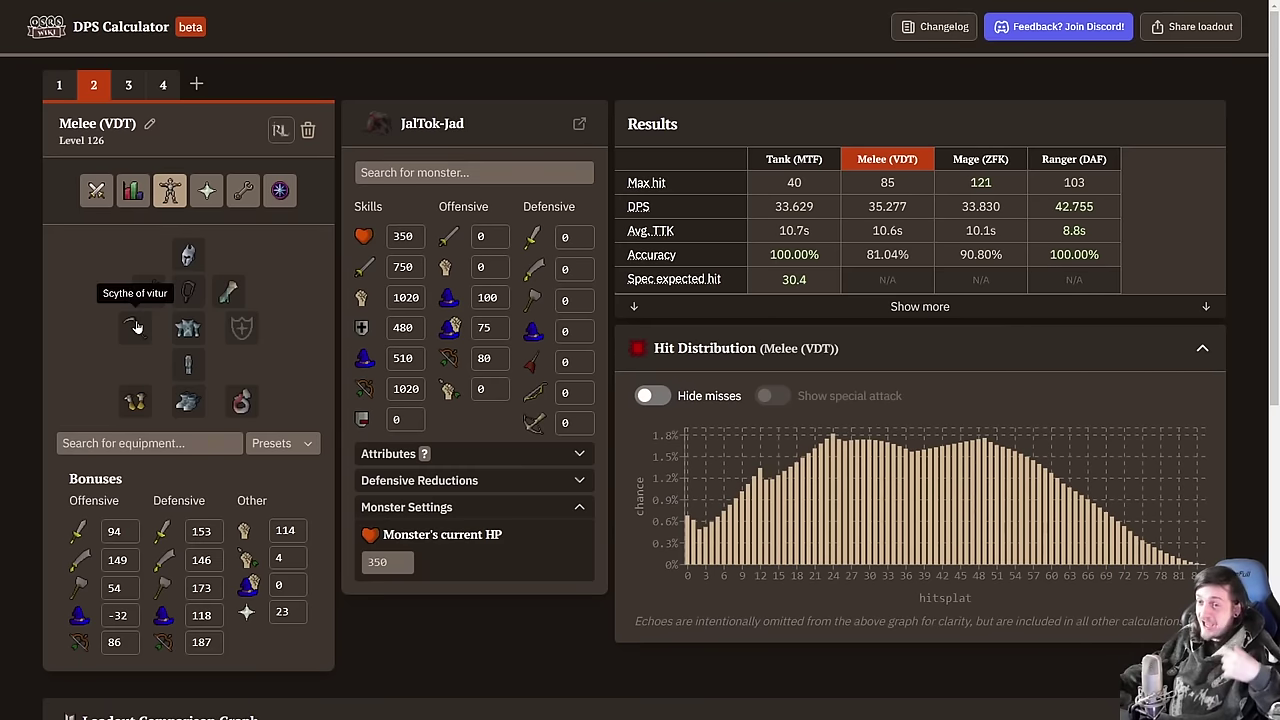
click(203, 447)
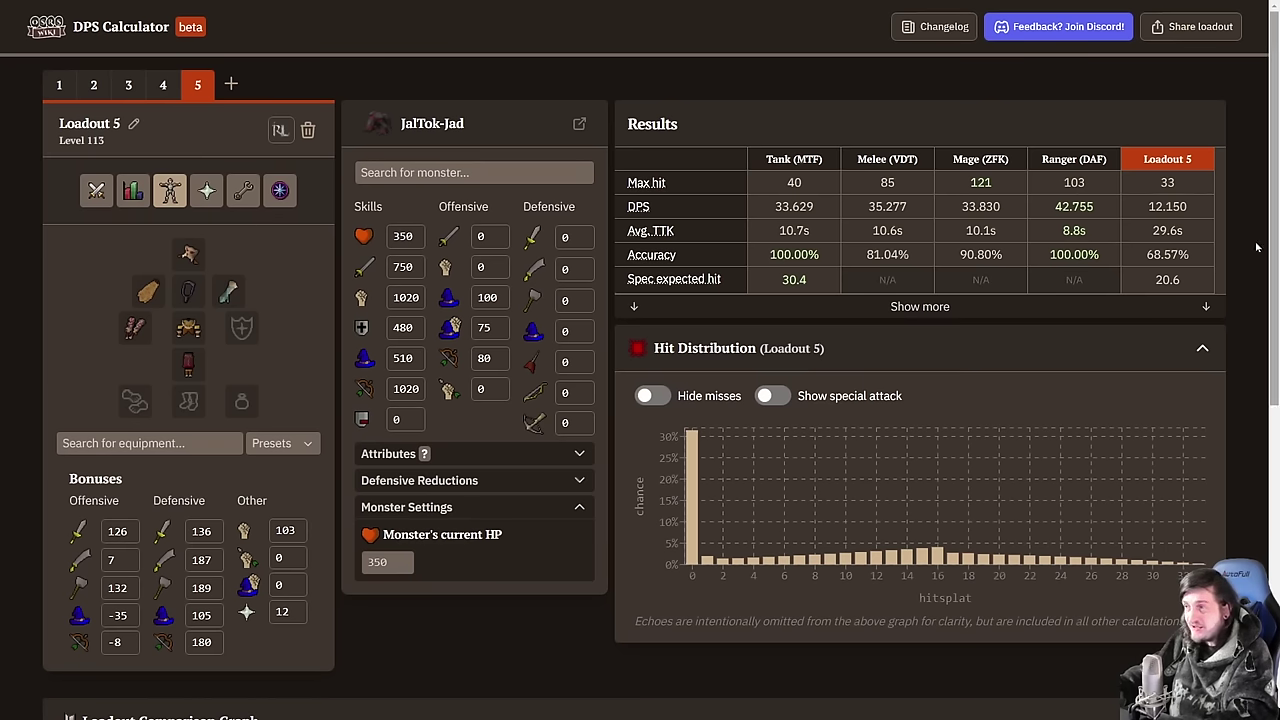
click(308, 130)
click(95, 88)
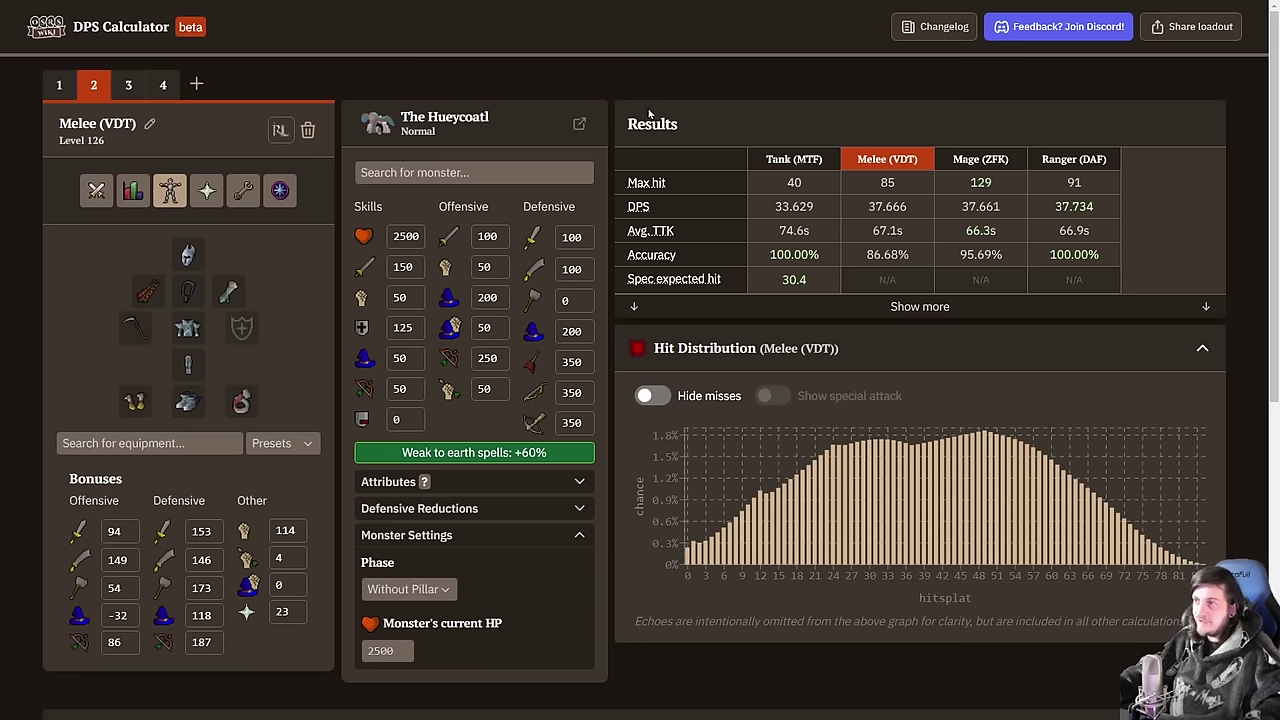
Review the Tank (MTF) loadout's masteries, combat style, skills and equipment bonuses.
click(59, 85)
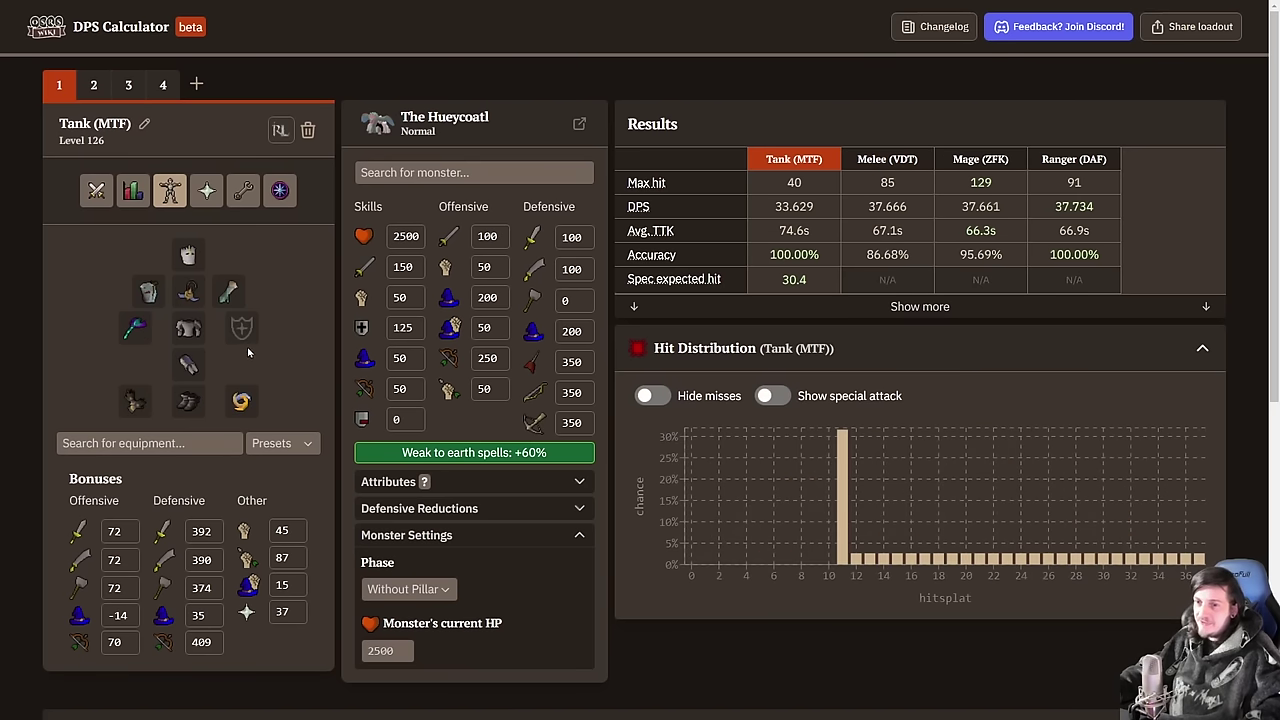
click(280, 190)
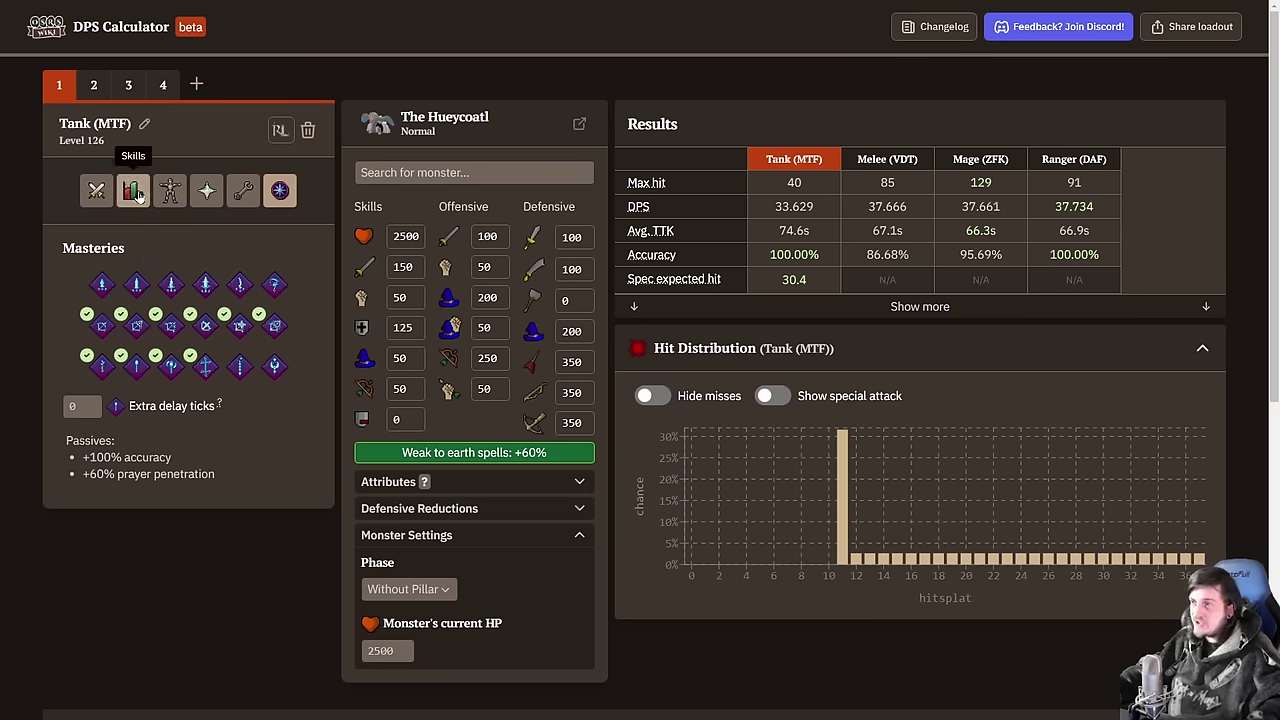
click(97, 190)
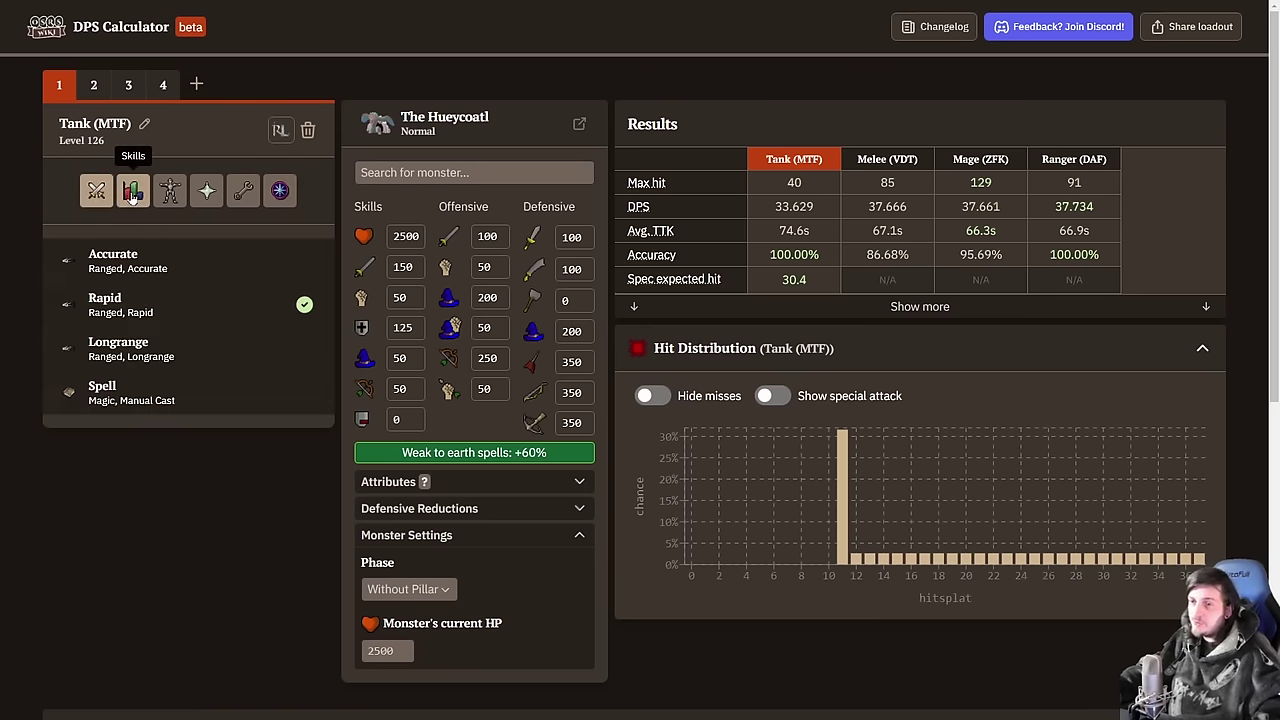
click(133, 196)
click(170, 190)
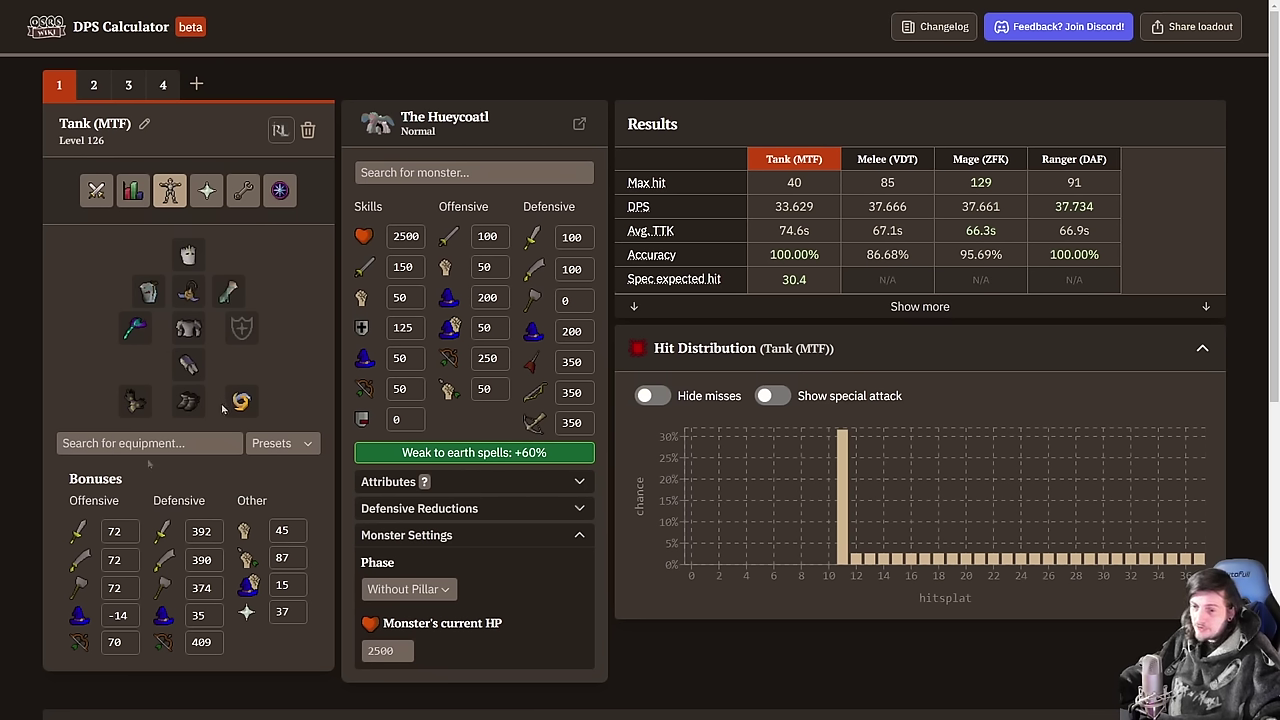
click(217, 624)
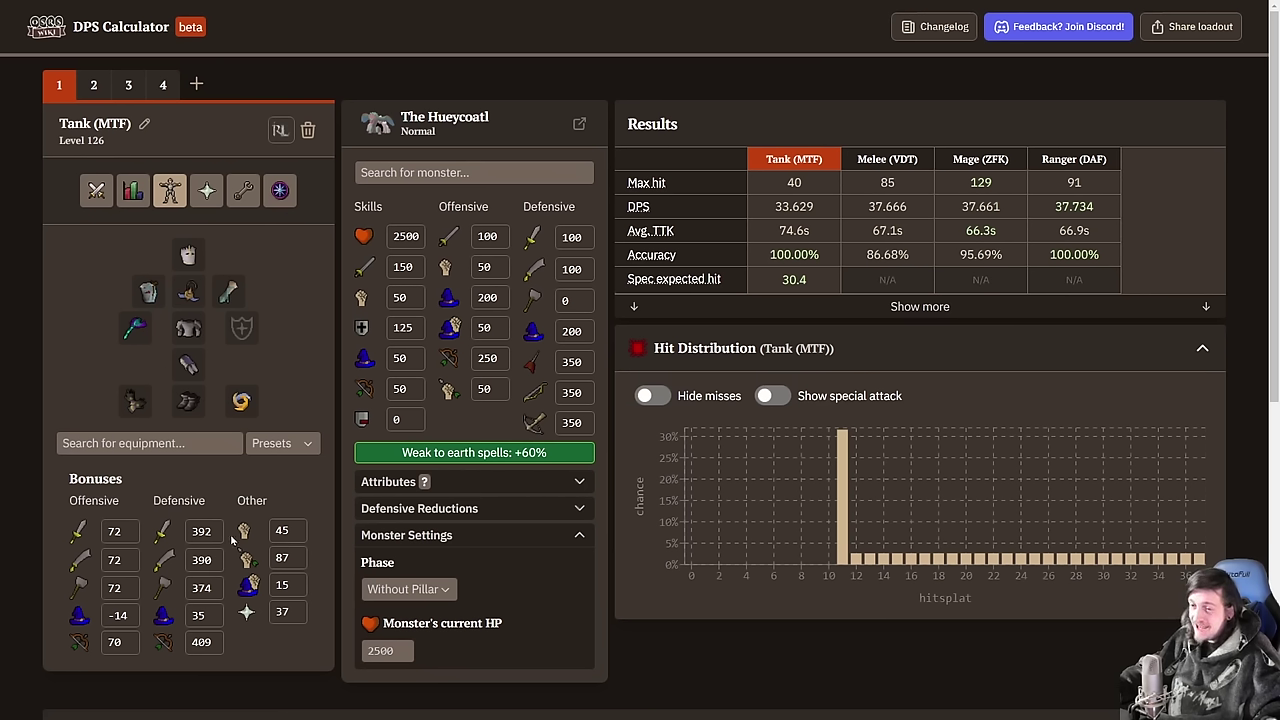